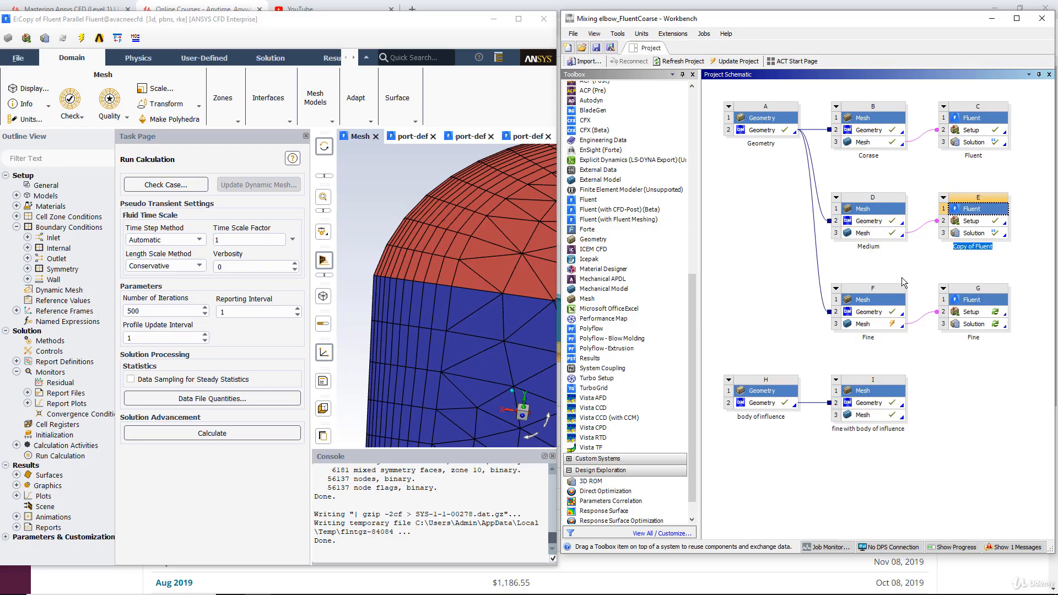
- Rename the copied Fluent system attached to the Medium mesh as Medium
key("Return")
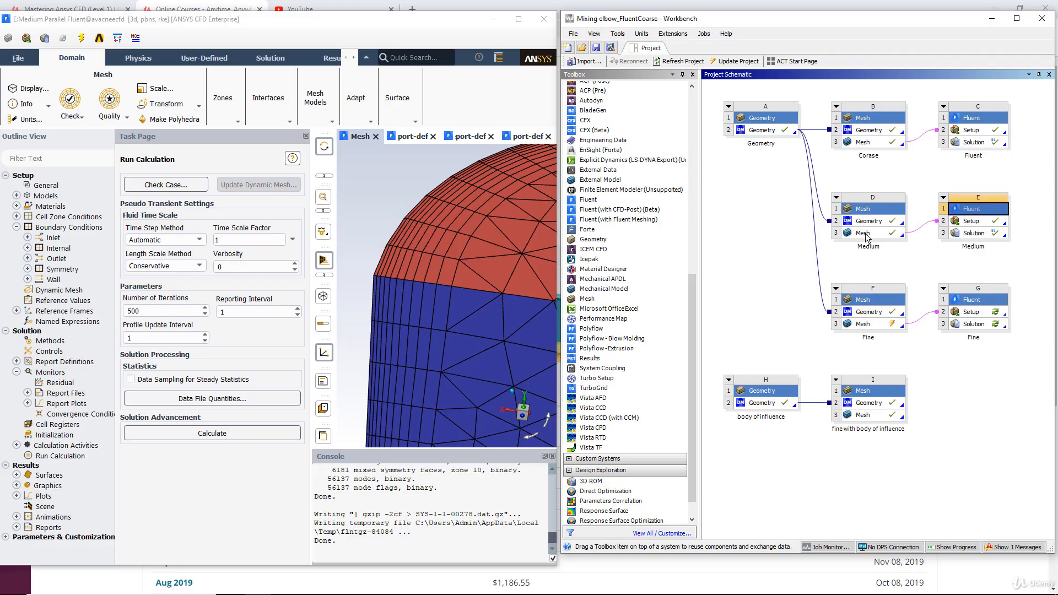
- Update the upstream components of the Fine Fluent solution, and show the Progress view below the project schematic
right_click(959, 326)
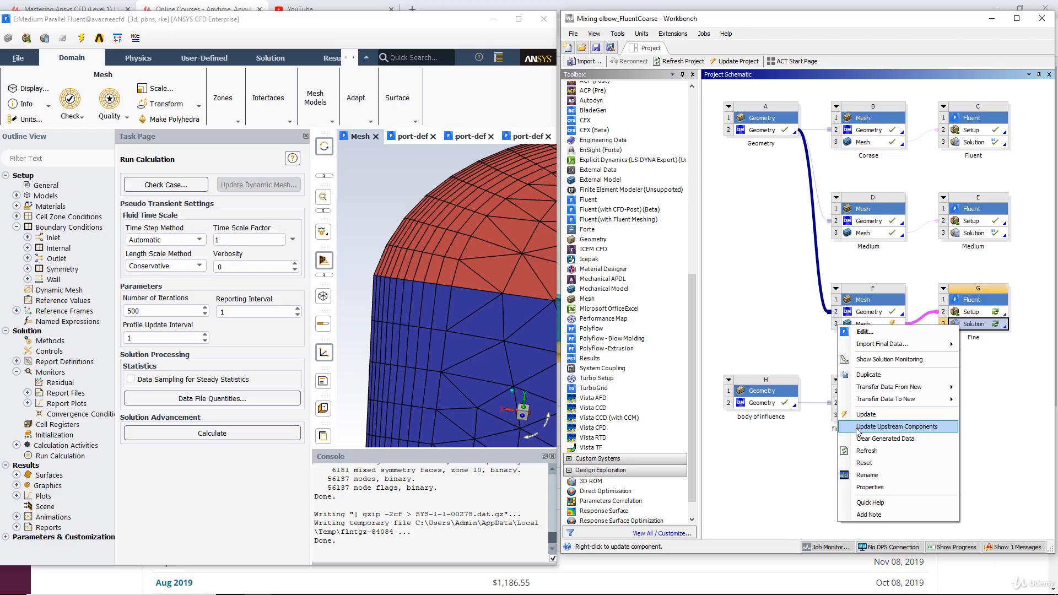
left_click(896, 427)
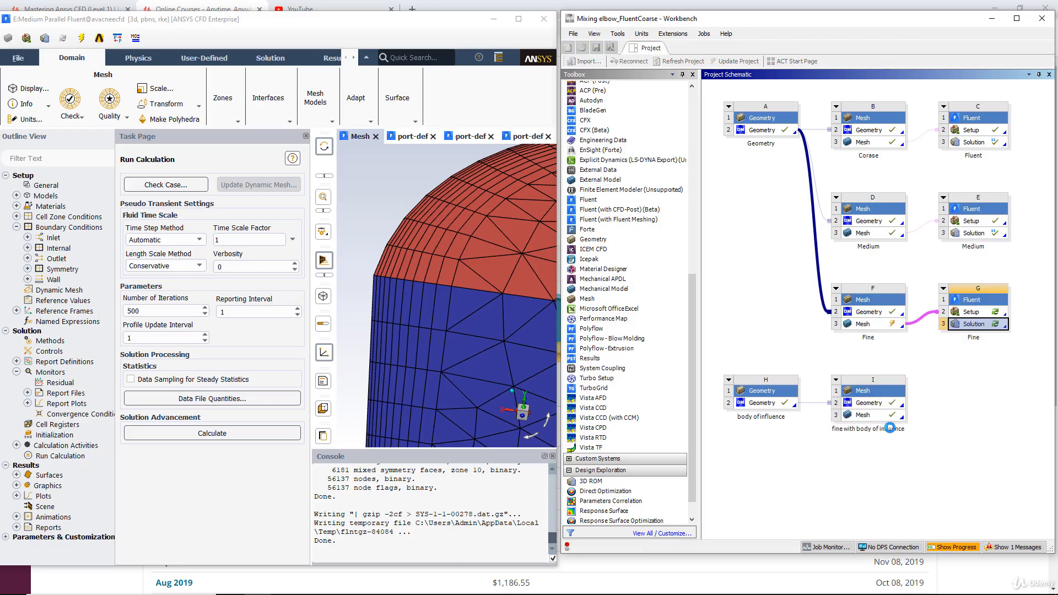
left_click(947, 548)
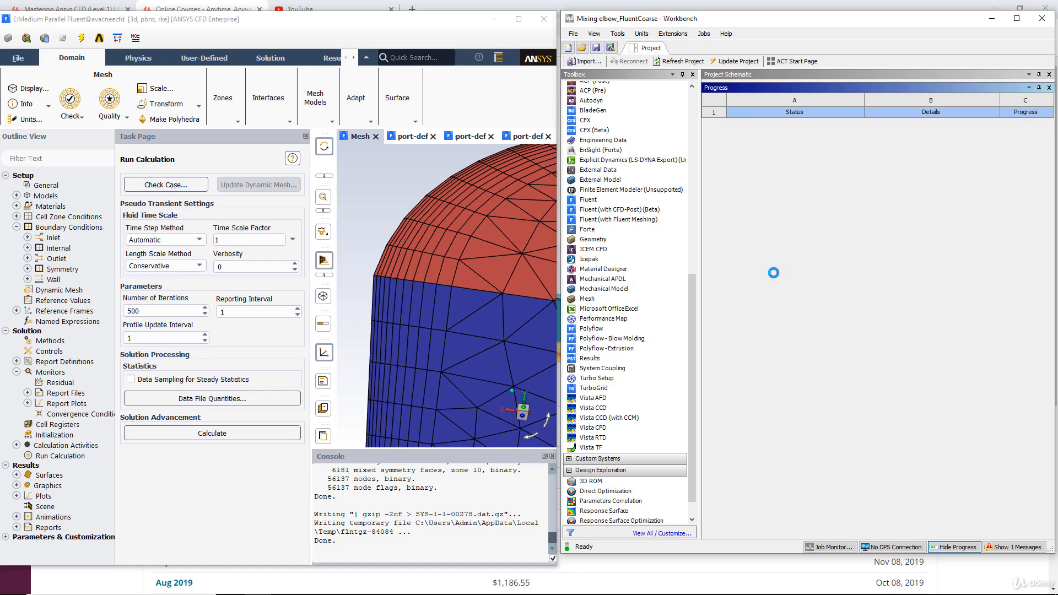
double_click(716, 82)
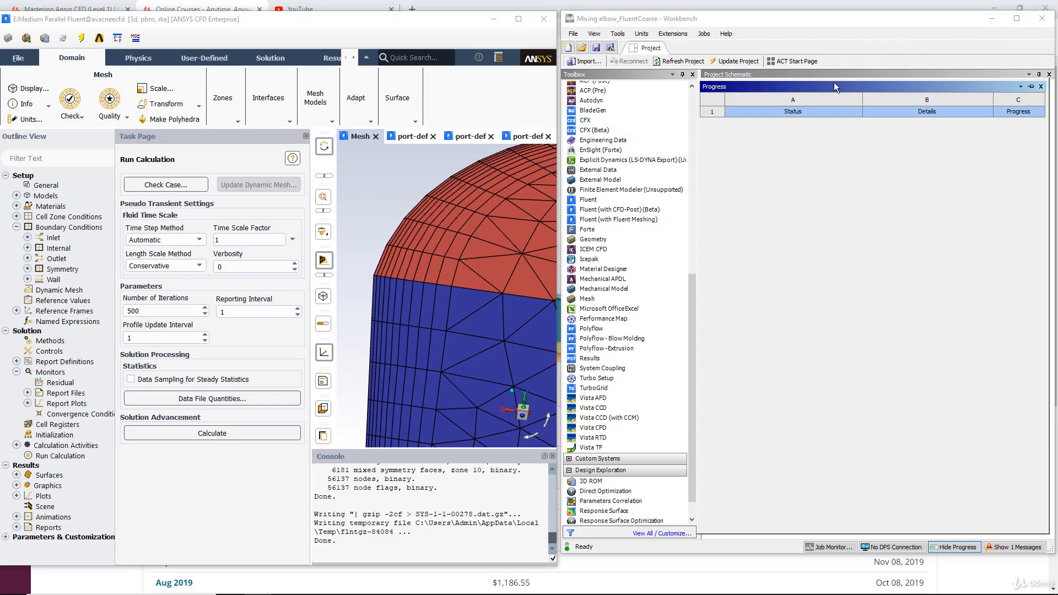
left_click_drag(831, 78, 857, 367)
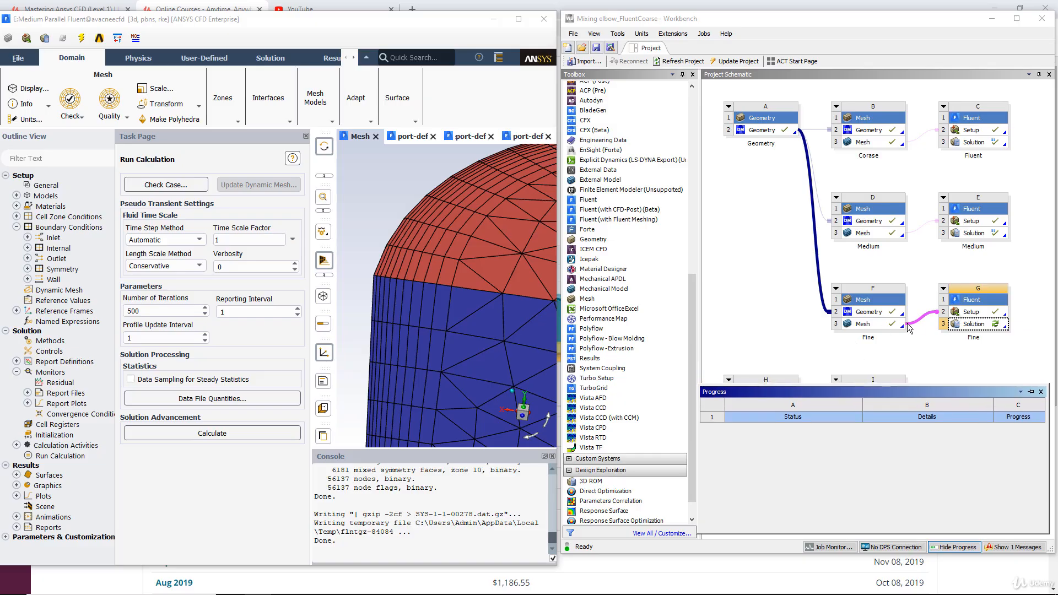
- Update the solution of the Fine Fluent system
right_click(970, 325)
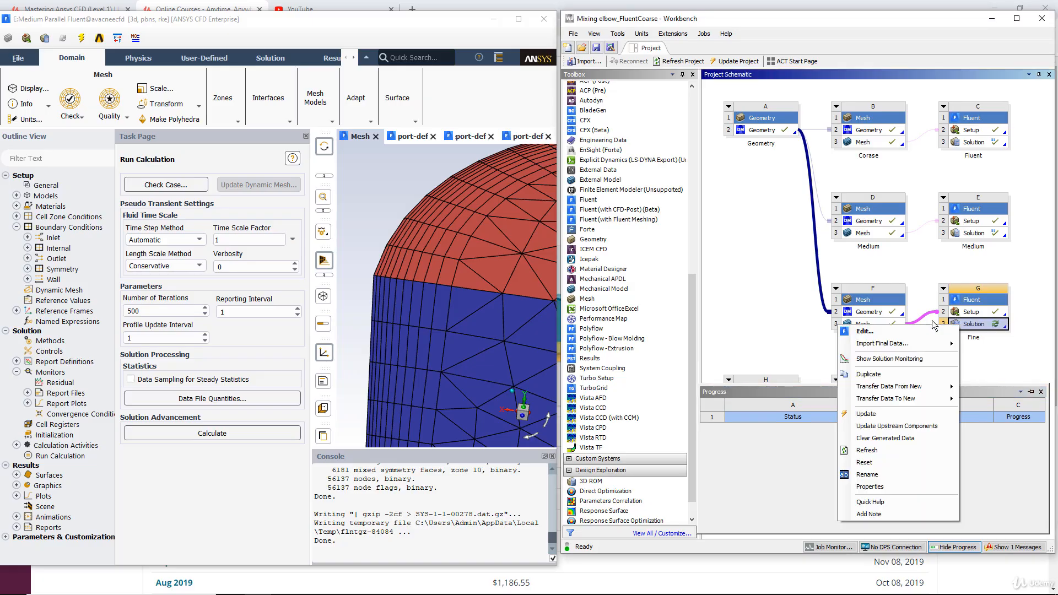
left_click(873, 420)
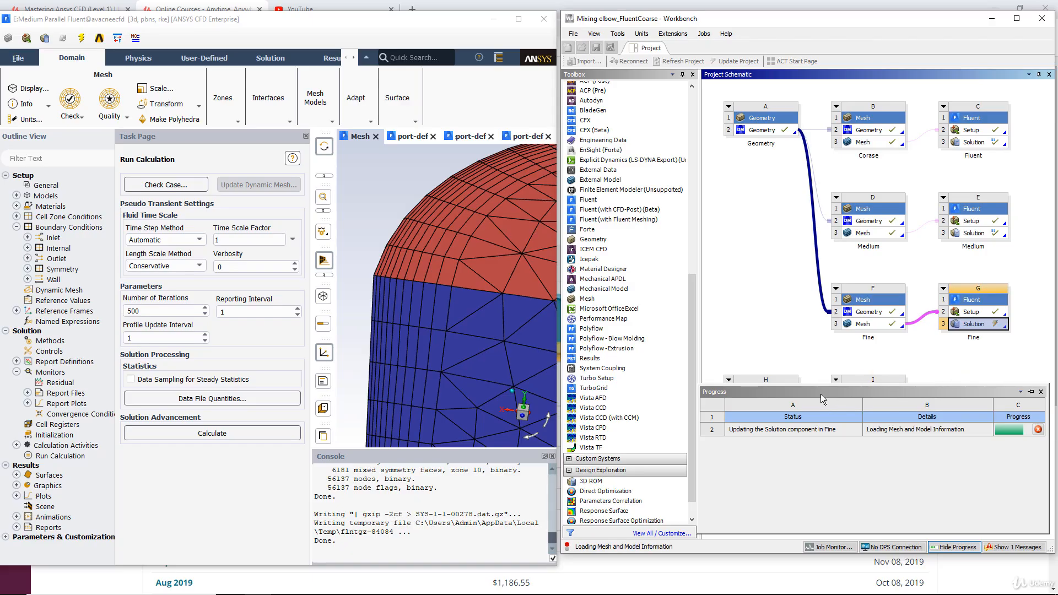
left_click(872, 388)
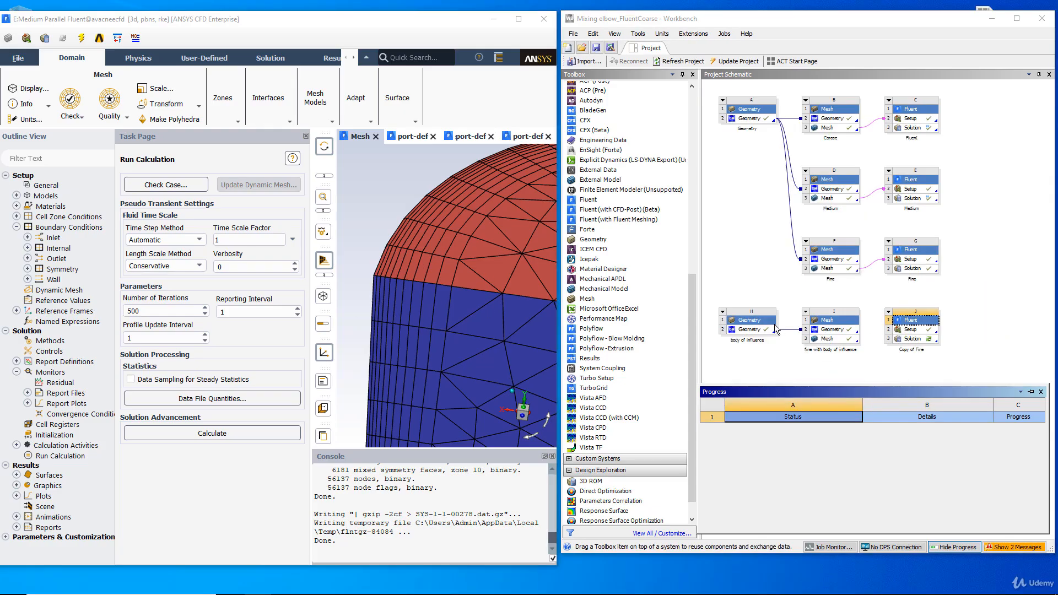
- Link the mesh of the "fine with body of influence" system to the setup of the Copy of Fine Fluent system
scroll(1004, 324, "up", 2)
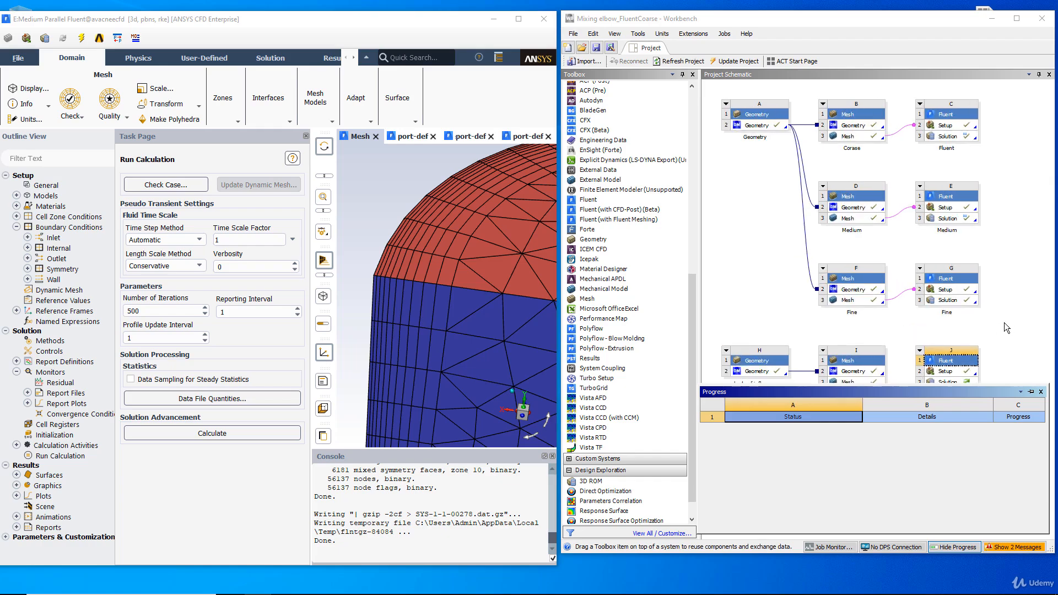
scroll(966, 337, "down", 1)
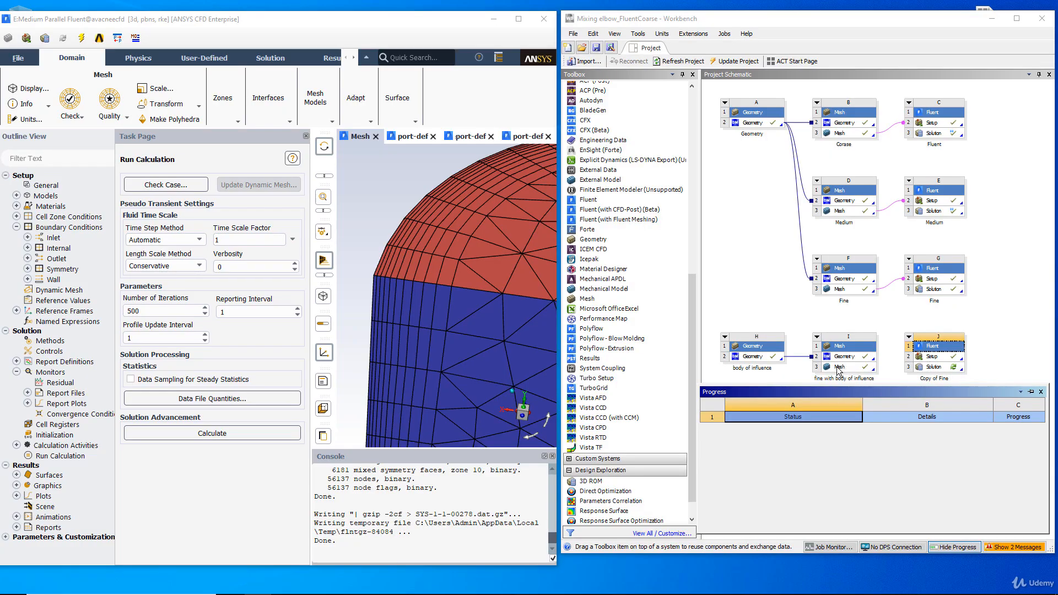
left_click_drag(838, 367, 934, 361)
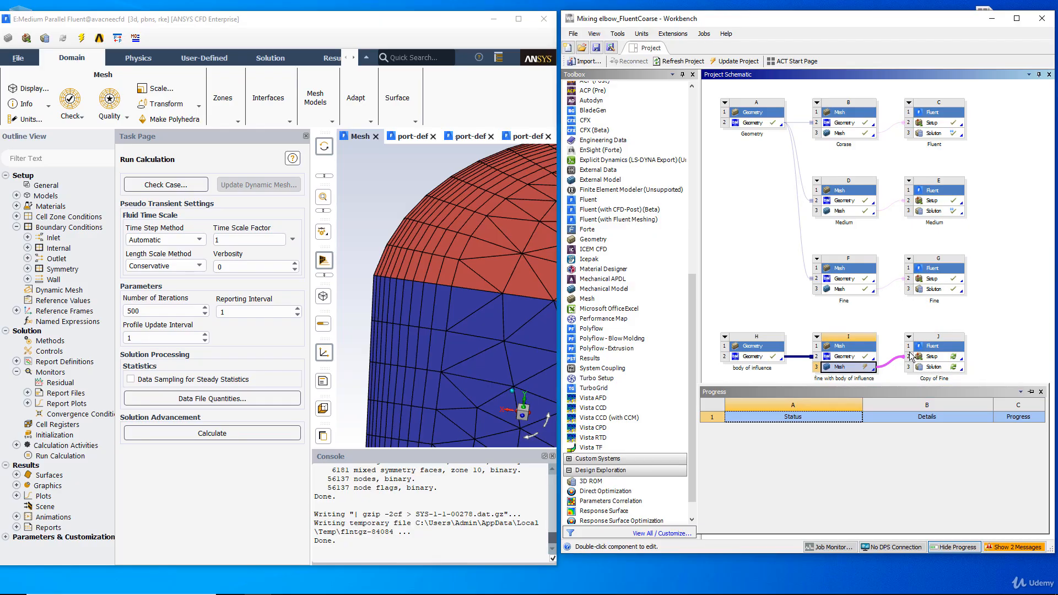
- Update the solution of the Copy of Fine Fluent system
left_click(932, 366)
right_click(901, 371)
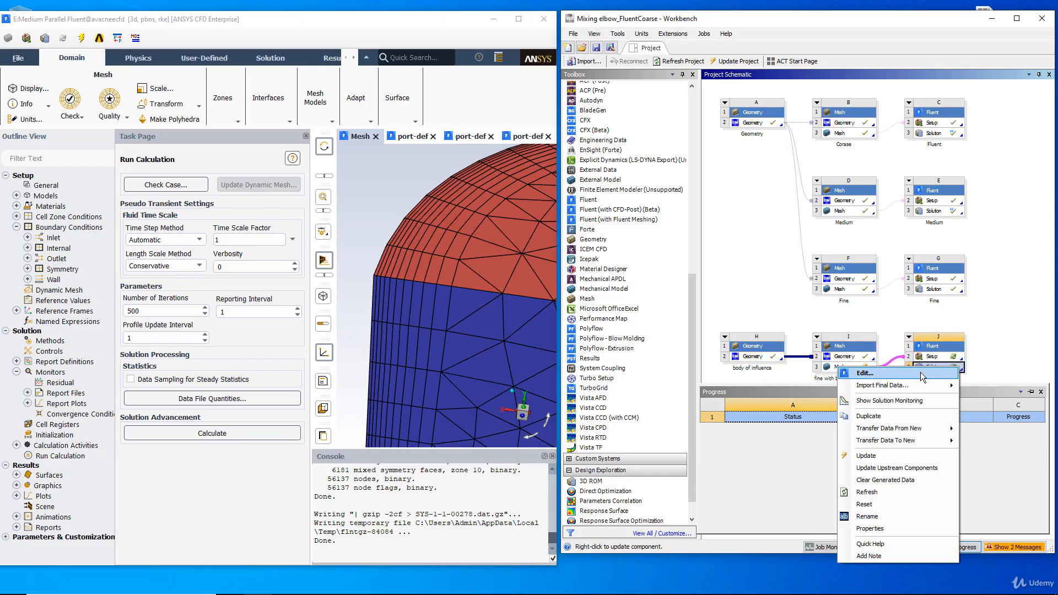
left_click(880, 438)
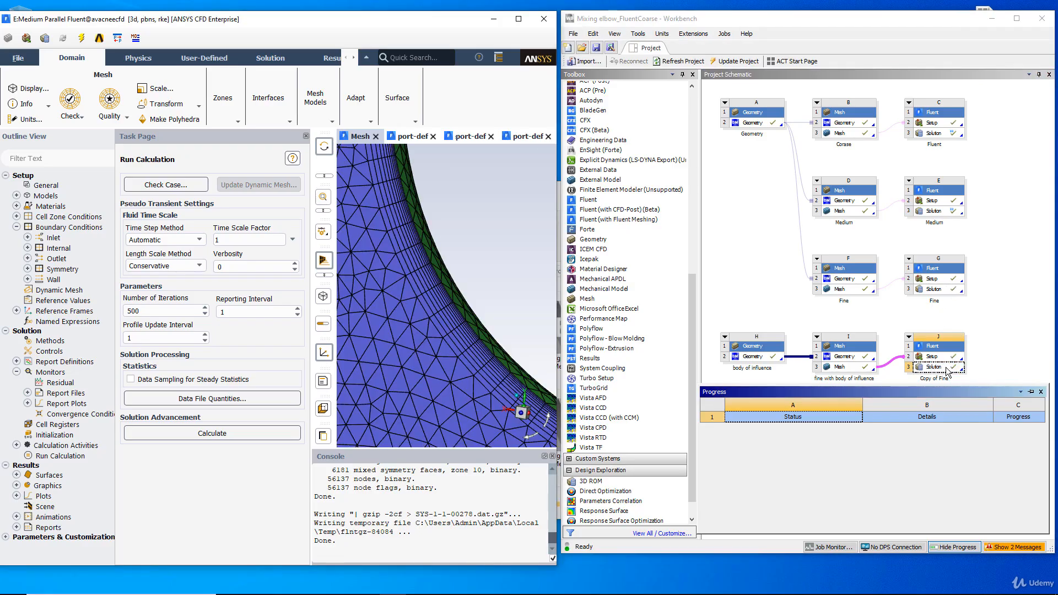
- Close the Fluent session of the Medium case, forcing it to end
left_click(544, 19)
left_click(293, 311)
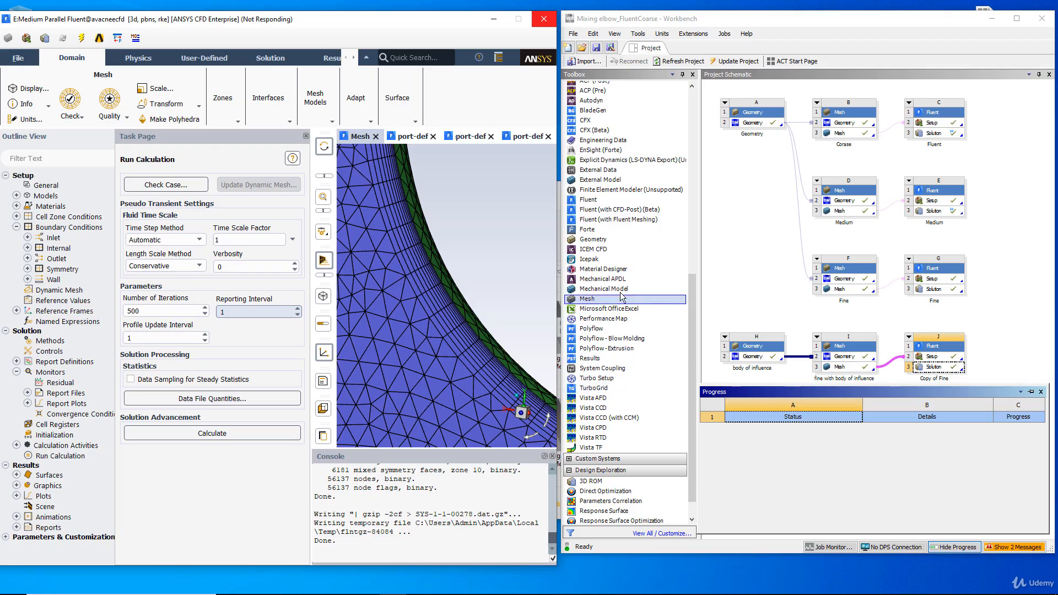
scroll(623, 300, "down", 2)
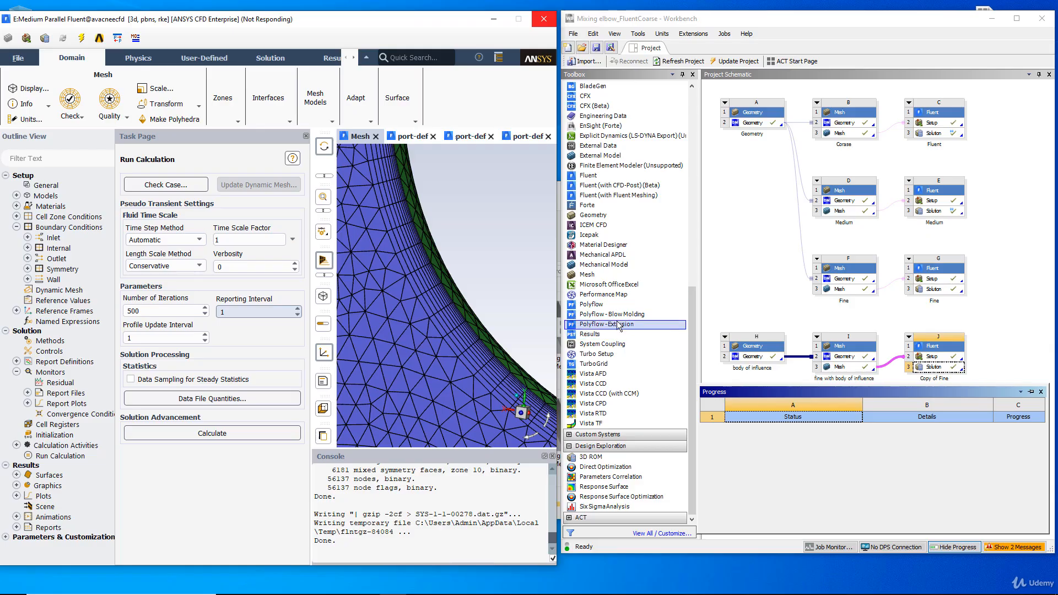
left_click(544, 18)
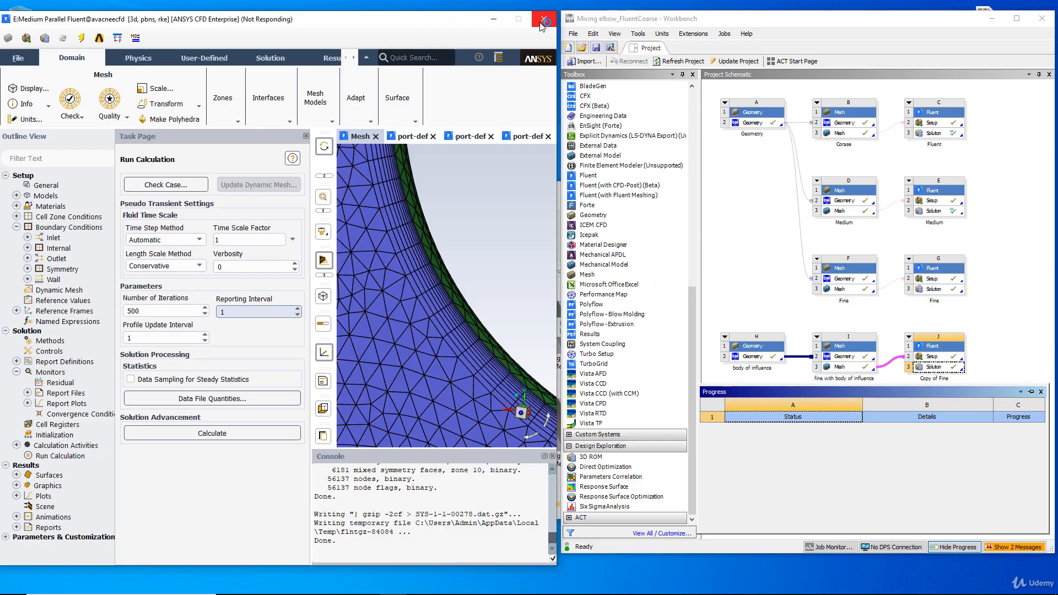
left_click(253, 303)
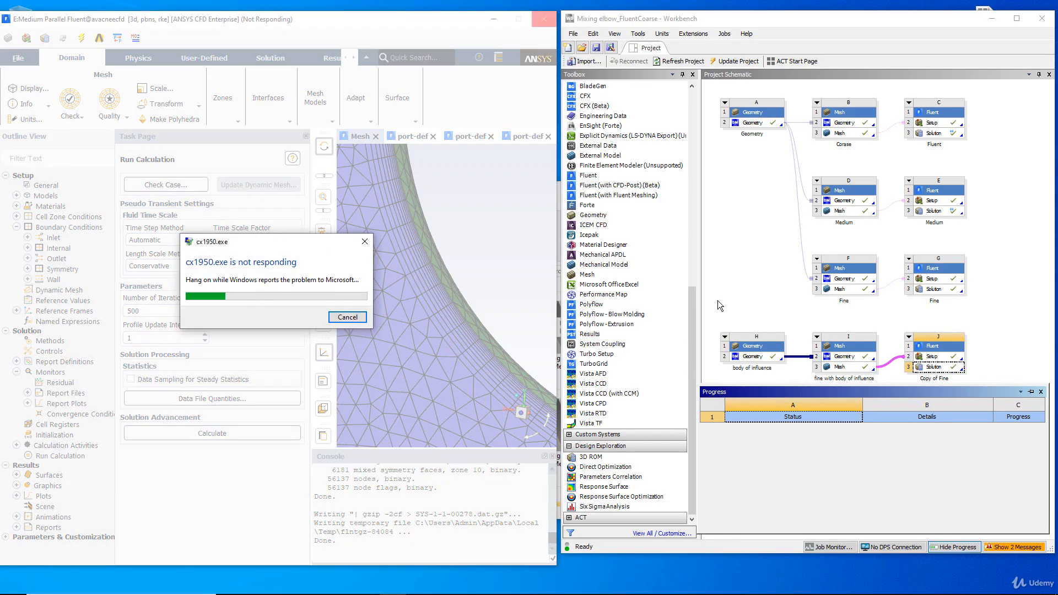
- Open the Copy of Fine solution in Fluent and maximize its window
double_click(939, 369)
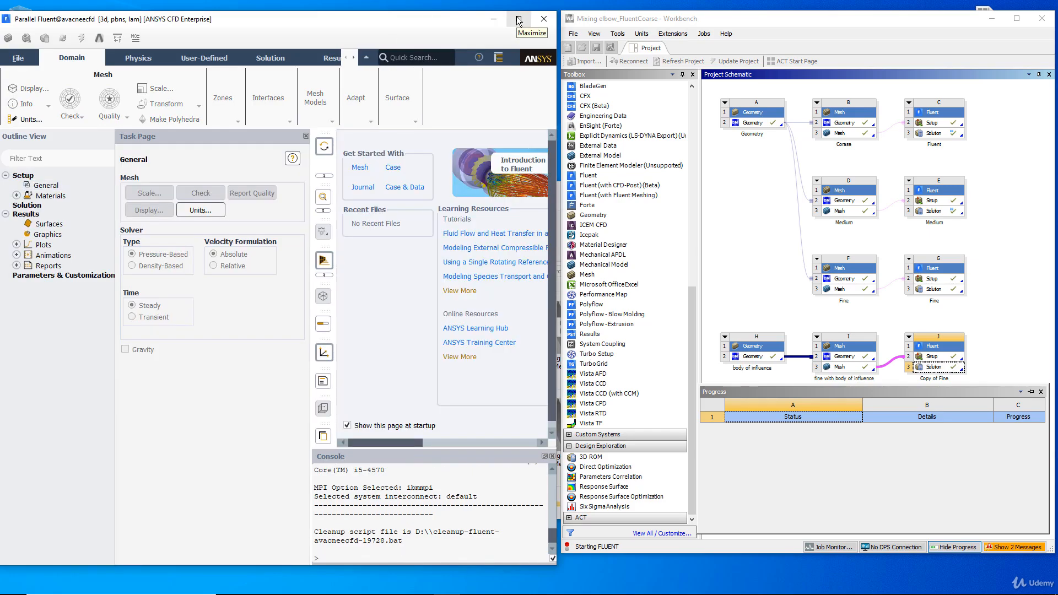
double_click(433, 22)
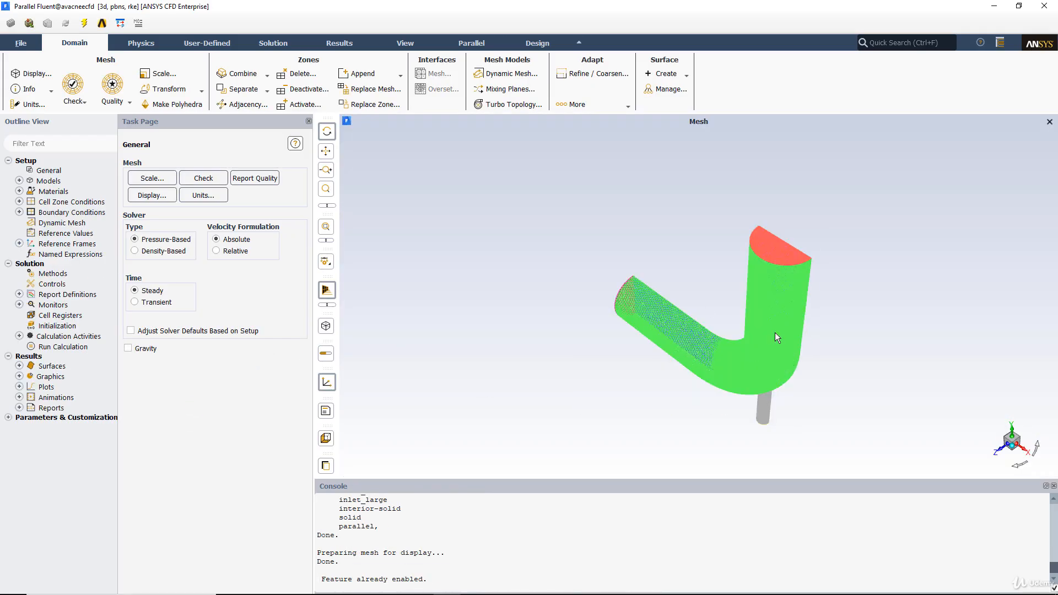
left_click_drag(659, 365, 617, 353)
- Plot the scaled residuals history of the Copy of Fine solution from the residual monitors
left_click(63, 346)
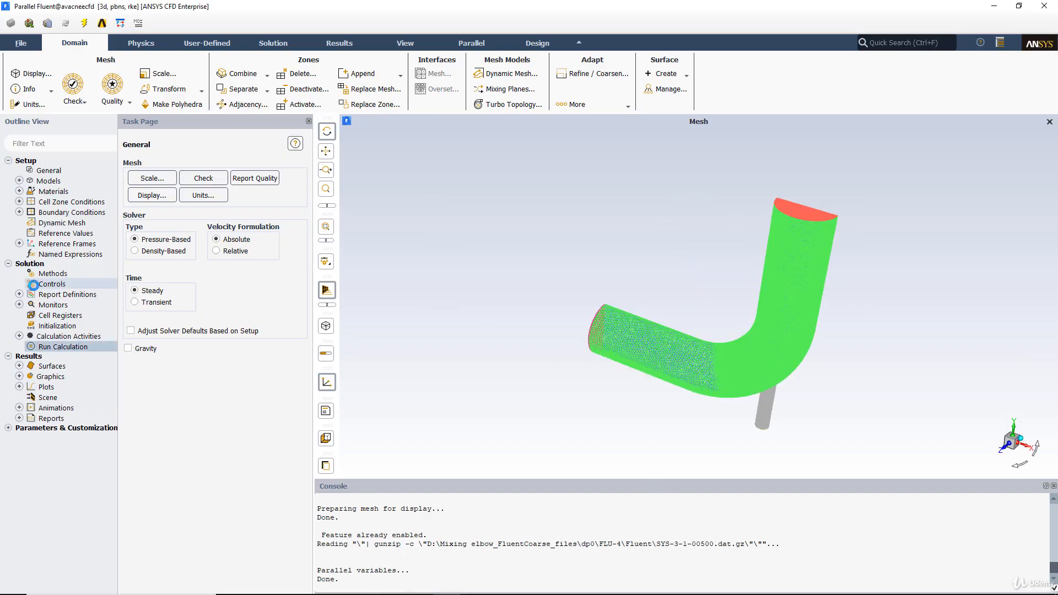
double_click(64, 306)
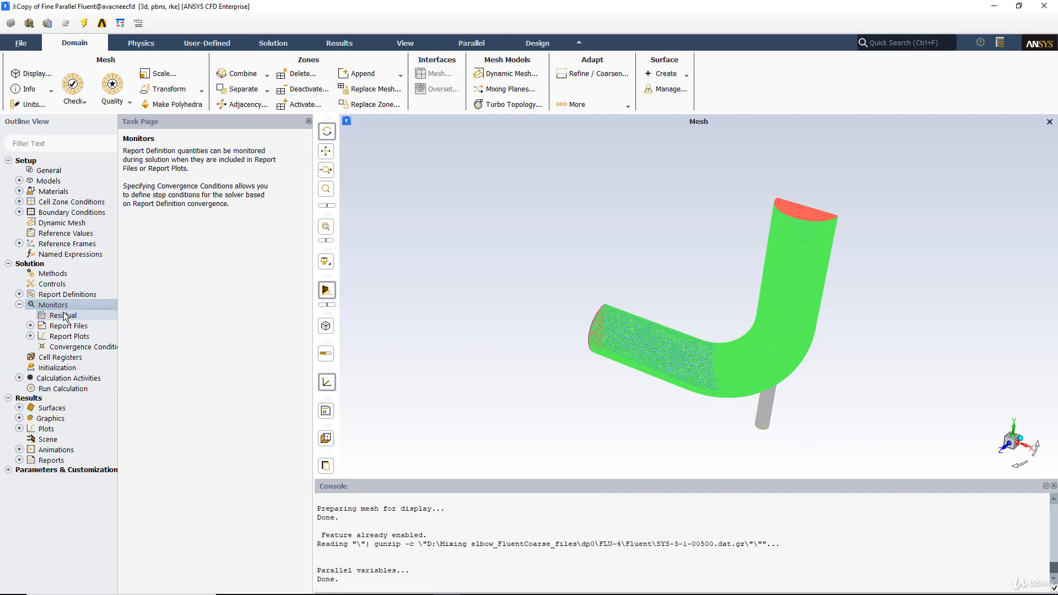
double_click(64, 316)
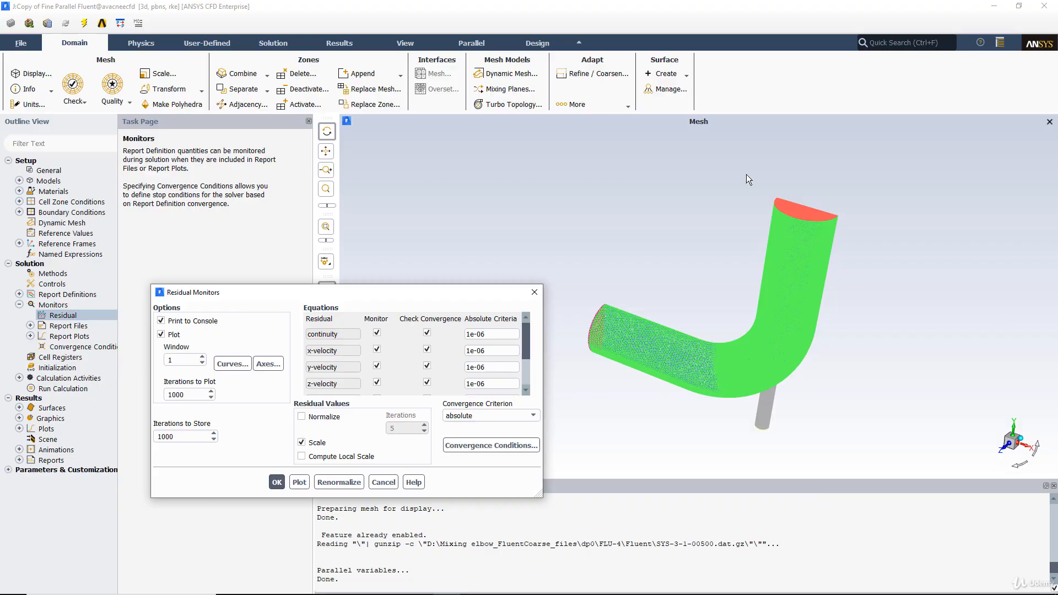
left_click(299, 482)
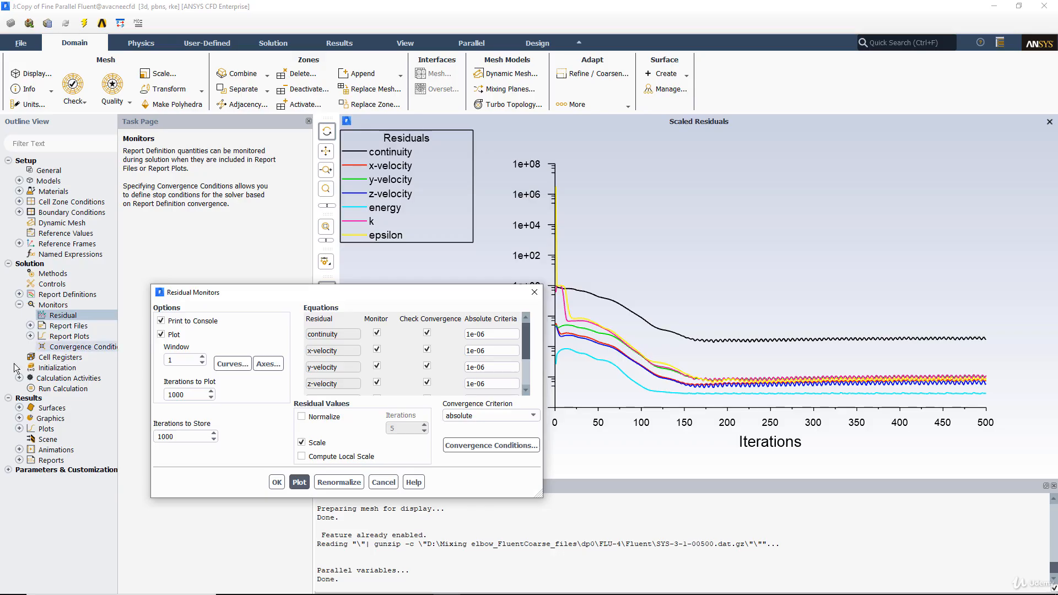
- Check the report definition and output file name of report-def-0-rfile, and close the report file and residual monitor dialogs
left_click(30, 326)
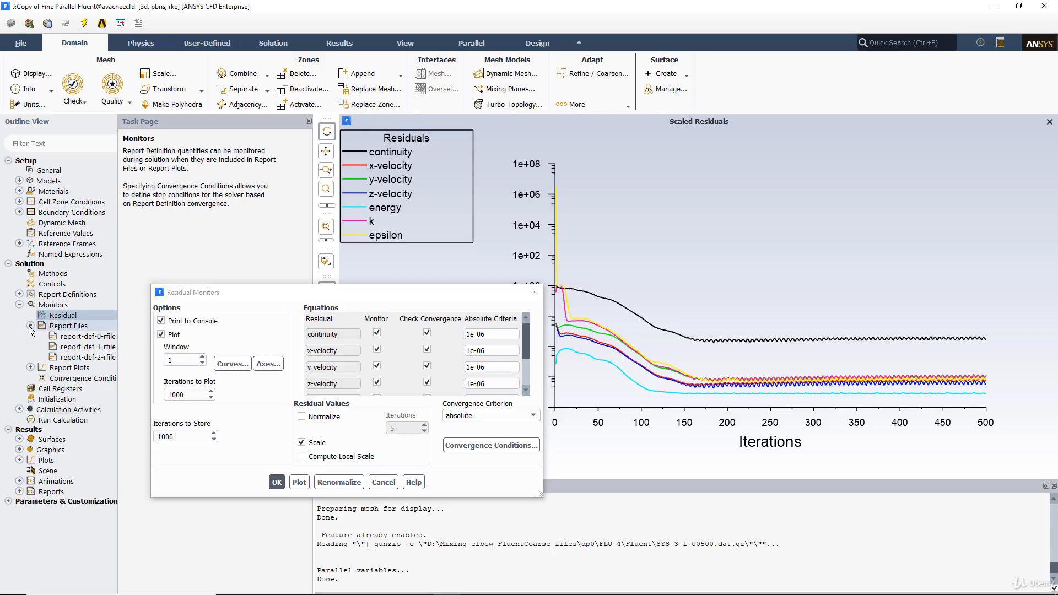
left_click(82, 336)
double_click(83, 336)
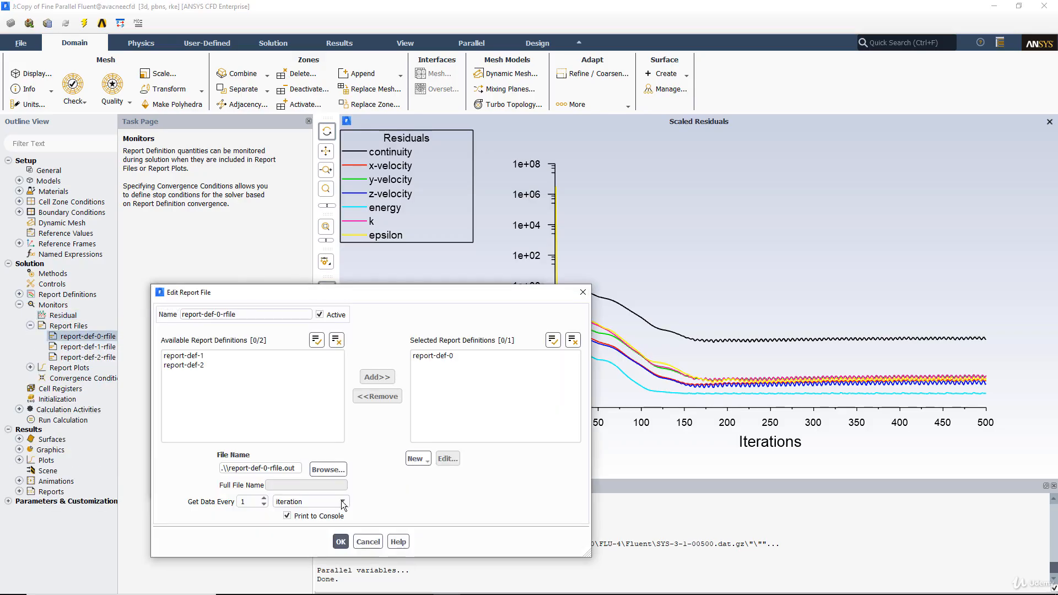
left_click(442, 356)
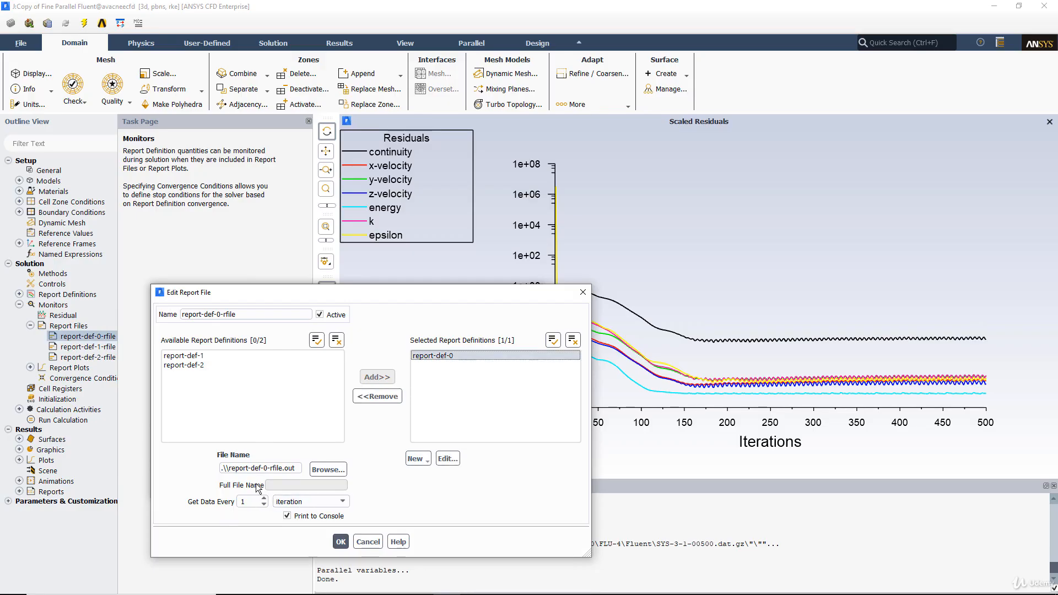
left_click(253, 468)
left_click(368, 542)
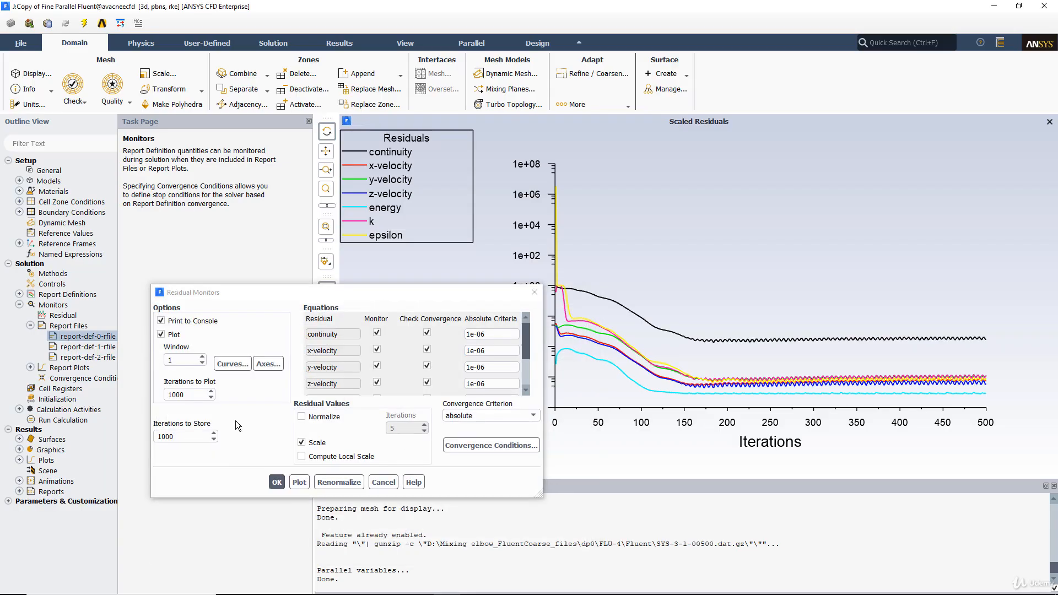
left_click(283, 481)
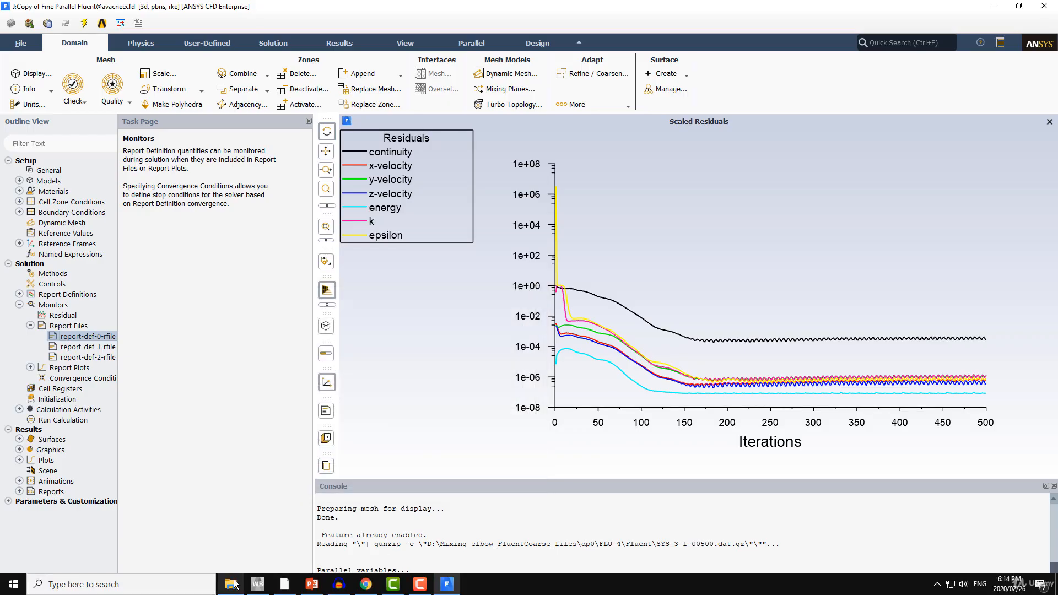